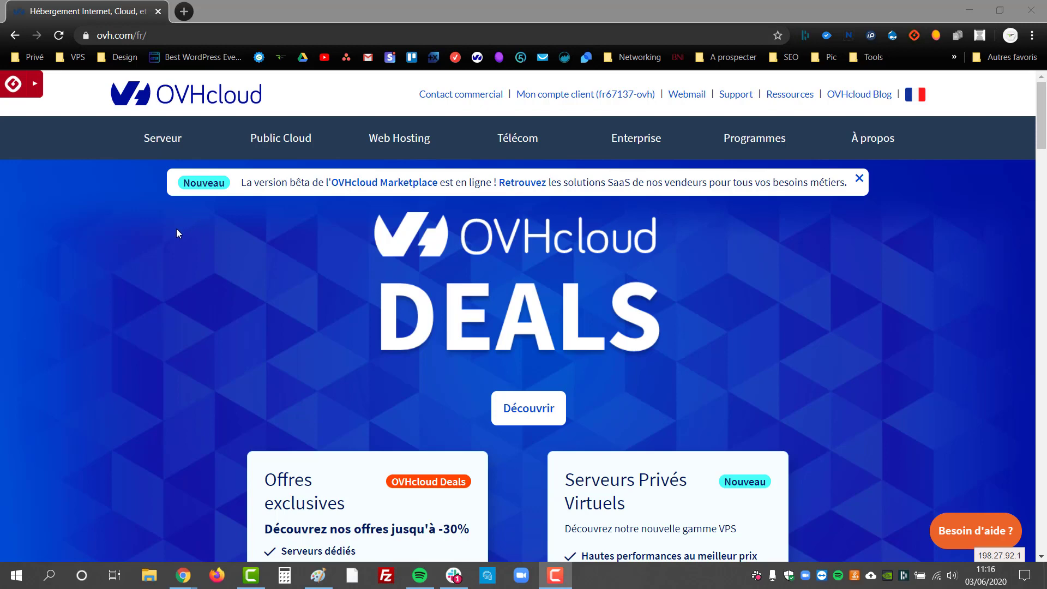
# - Search for the domain artemese.com and remove the preselected artemese.com and artemese.fr from the order selection
pyautogui.scroll(-3, 177, 240)
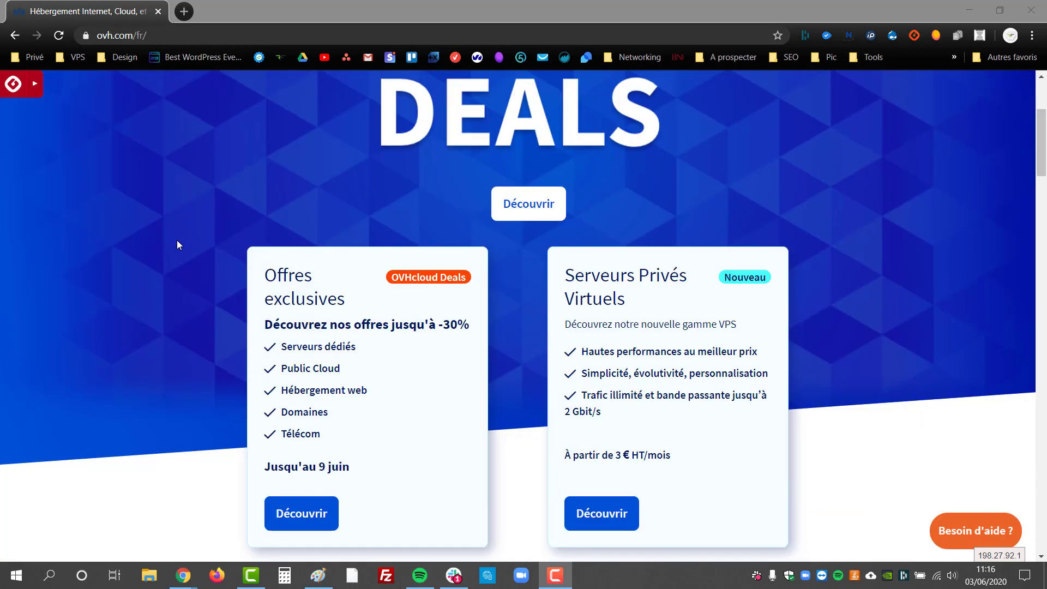
pyautogui.scroll(-3, 177, 240)
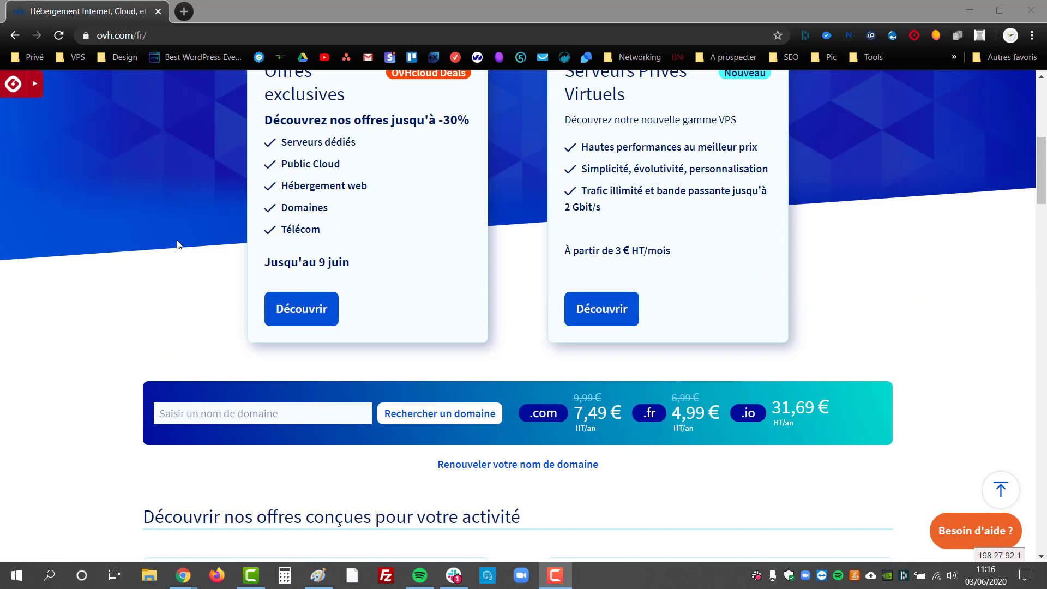
pyautogui.click(209, 411)
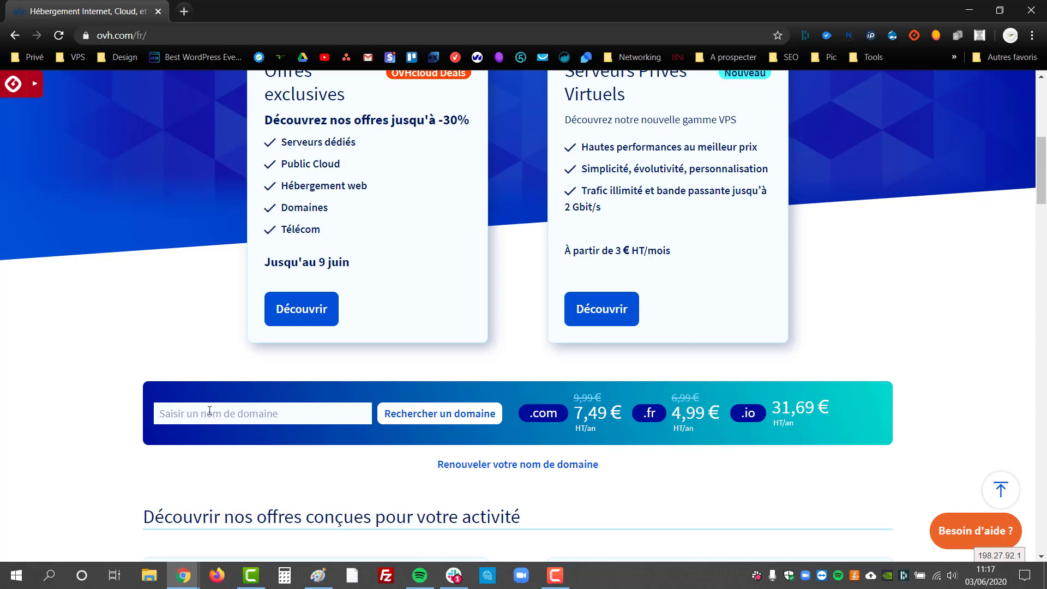
pyautogui.write('artemese.com')
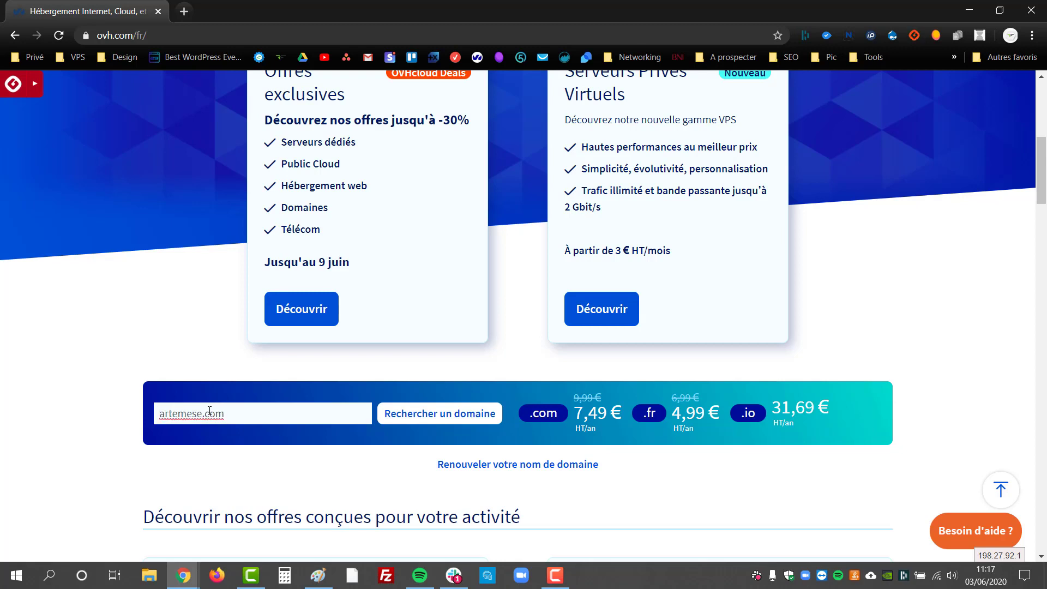
pyautogui.press('Return')
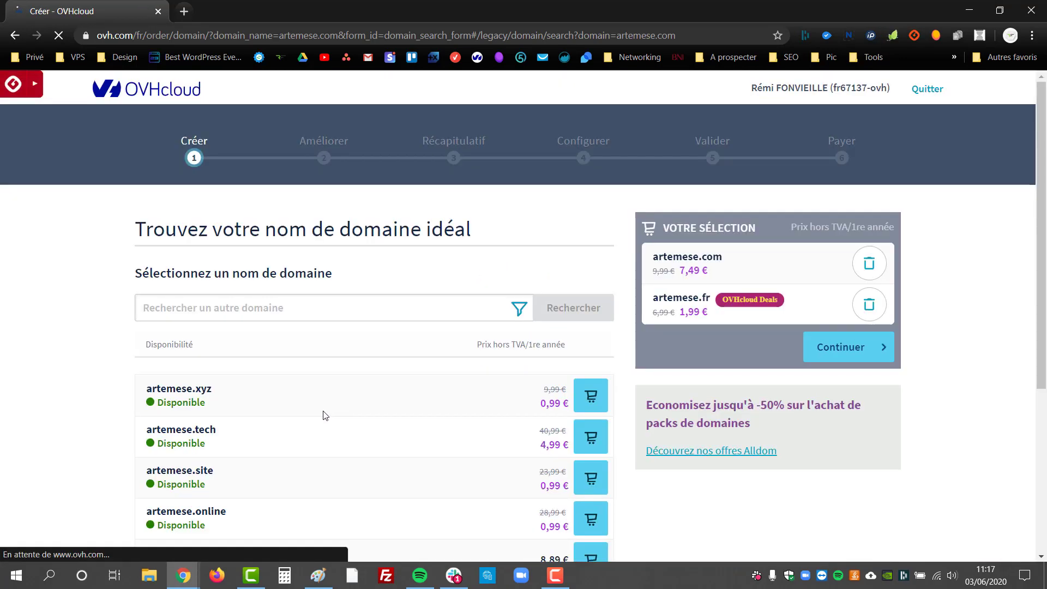
pyautogui.click(869, 264)
pyautogui.click(869, 263)
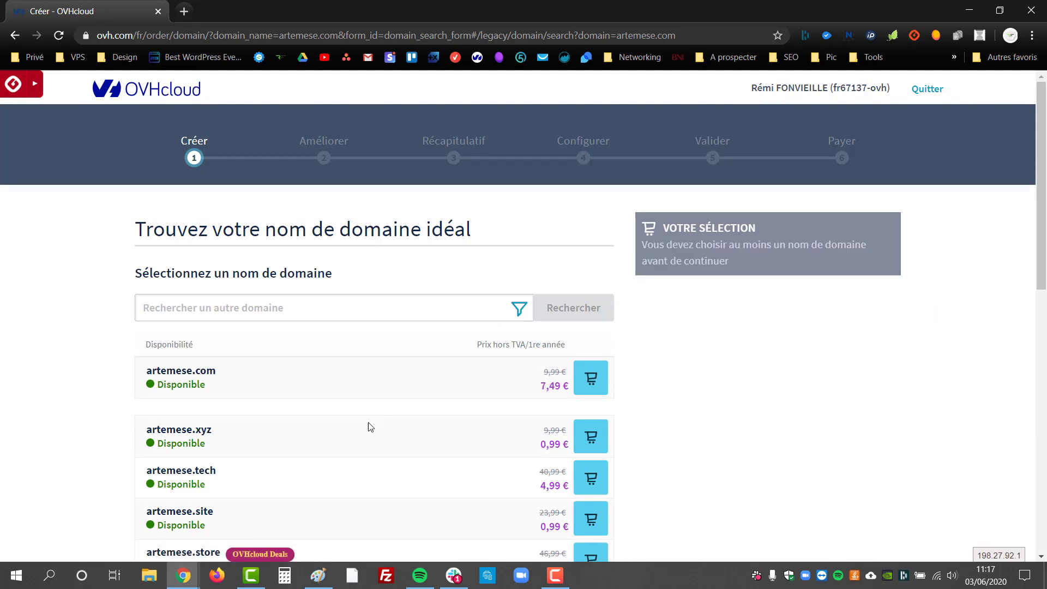
# - Examine the available artemese domain extensions and their prices, including the additional extensions
pyautogui.scroll(-4, 368, 427)
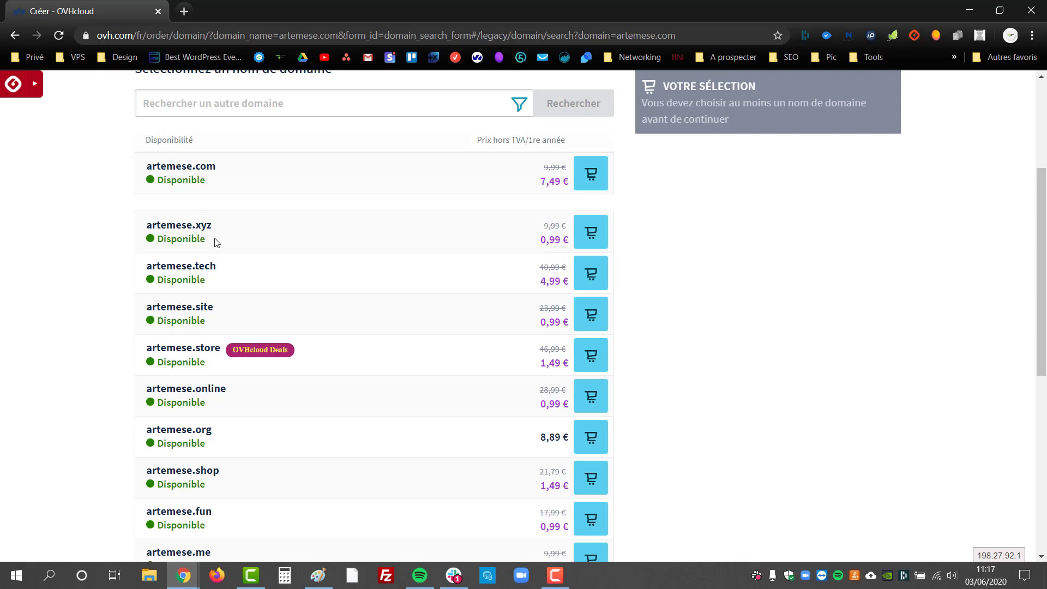
pyautogui.scroll(-3, 344, 307)
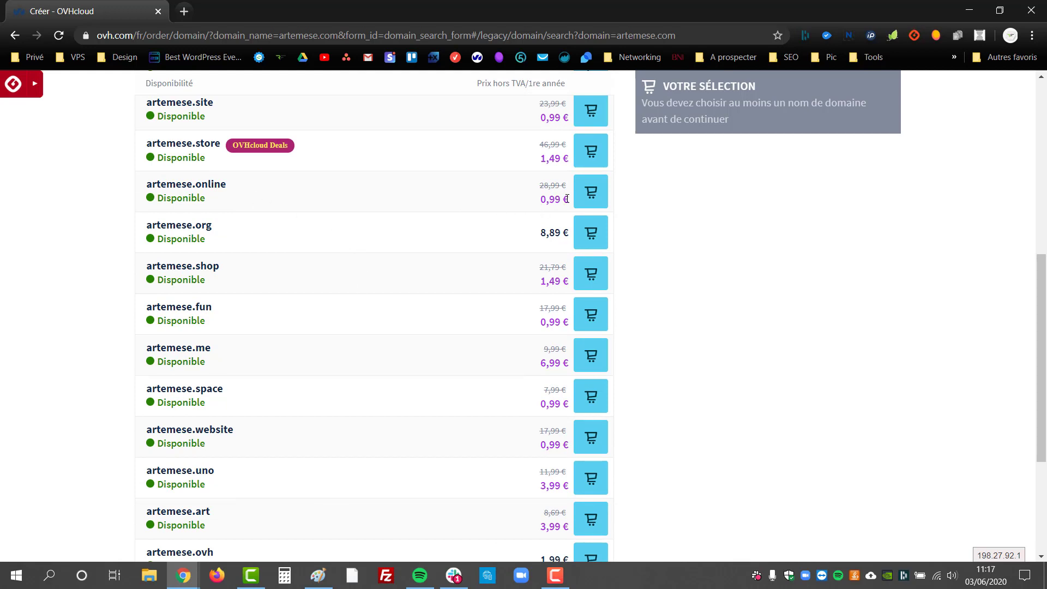
pyautogui.scroll(-3, 550, 252)
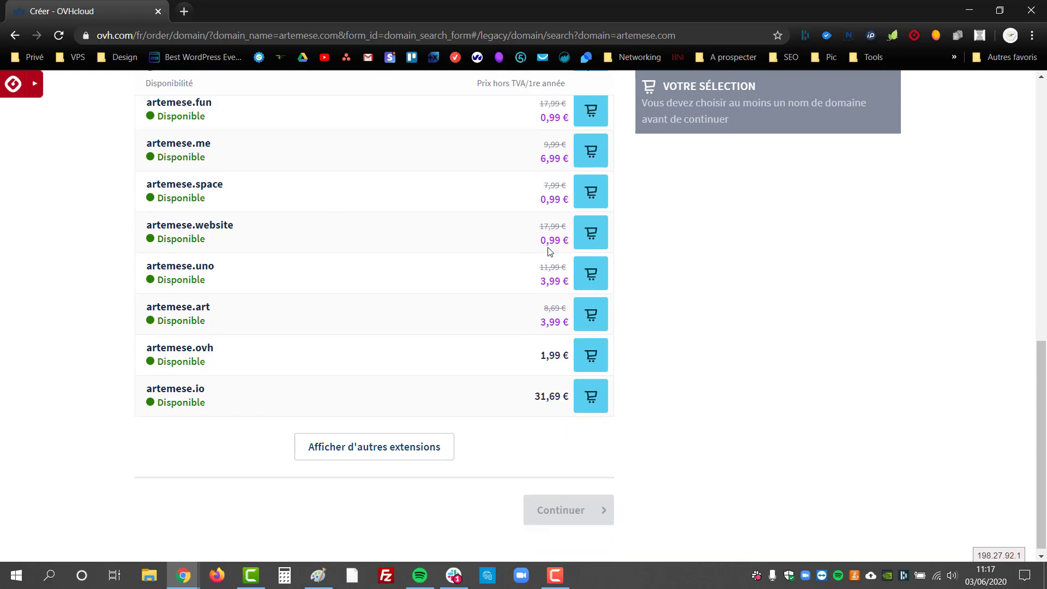
pyautogui.click(399, 446)
pyautogui.scroll(-1, 722, 398)
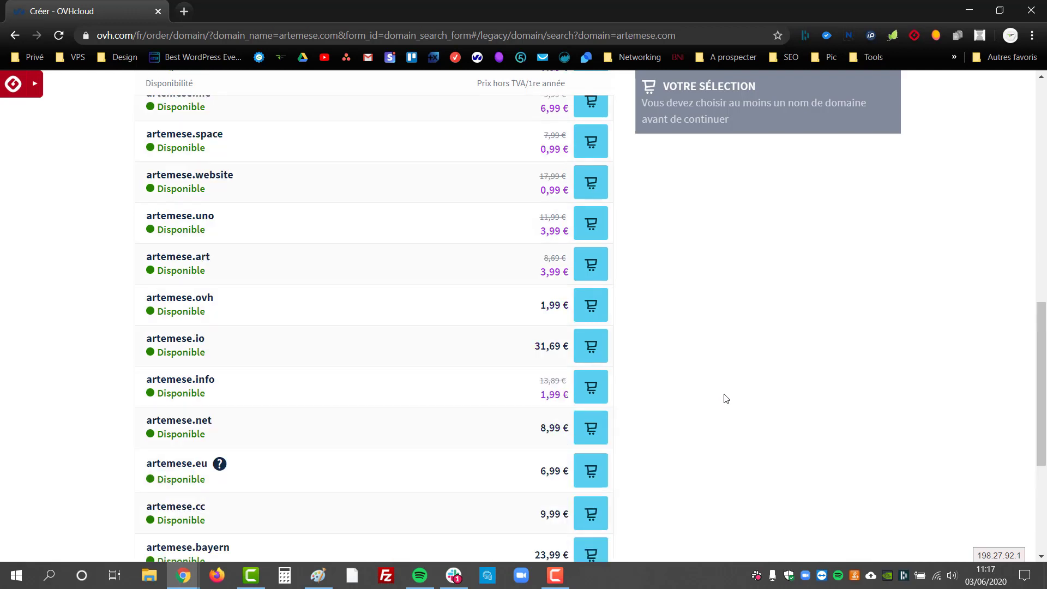
pyautogui.scroll(-4, 726, 399)
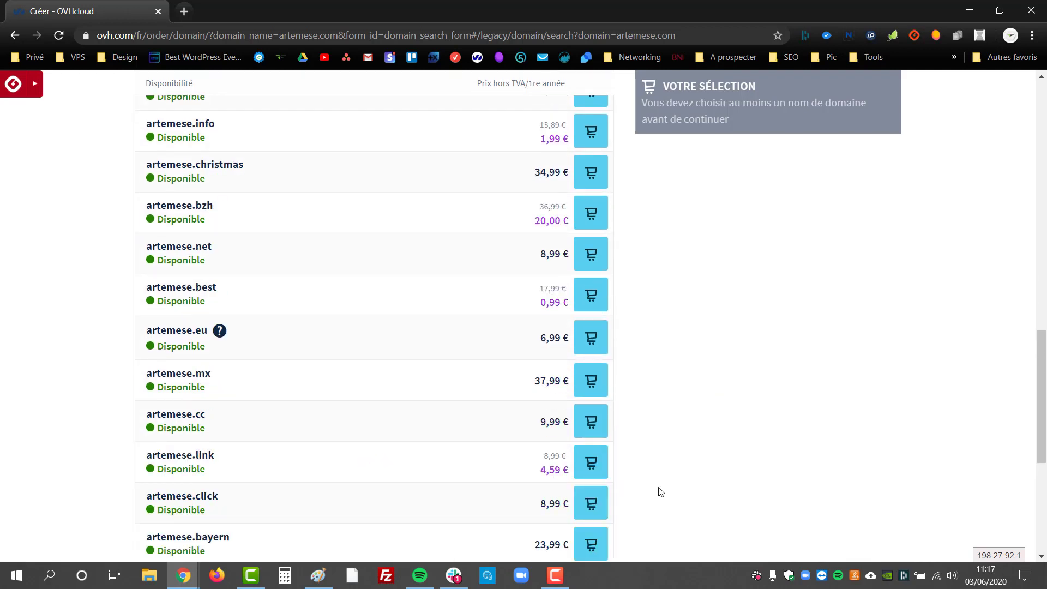
pyautogui.scroll(-3, 661, 492)
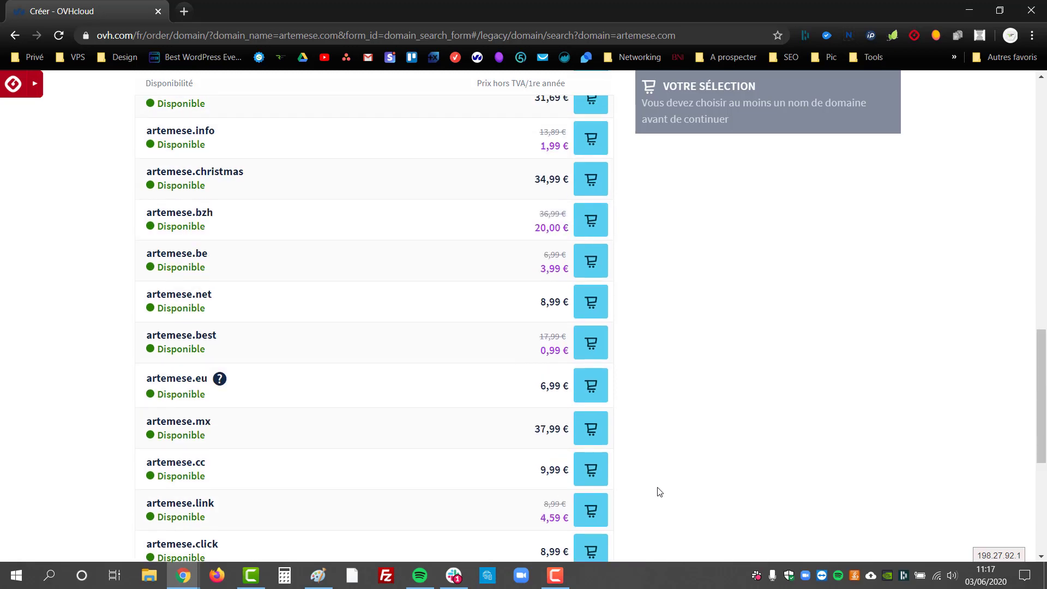
pyautogui.scroll(-3, 660, 488)
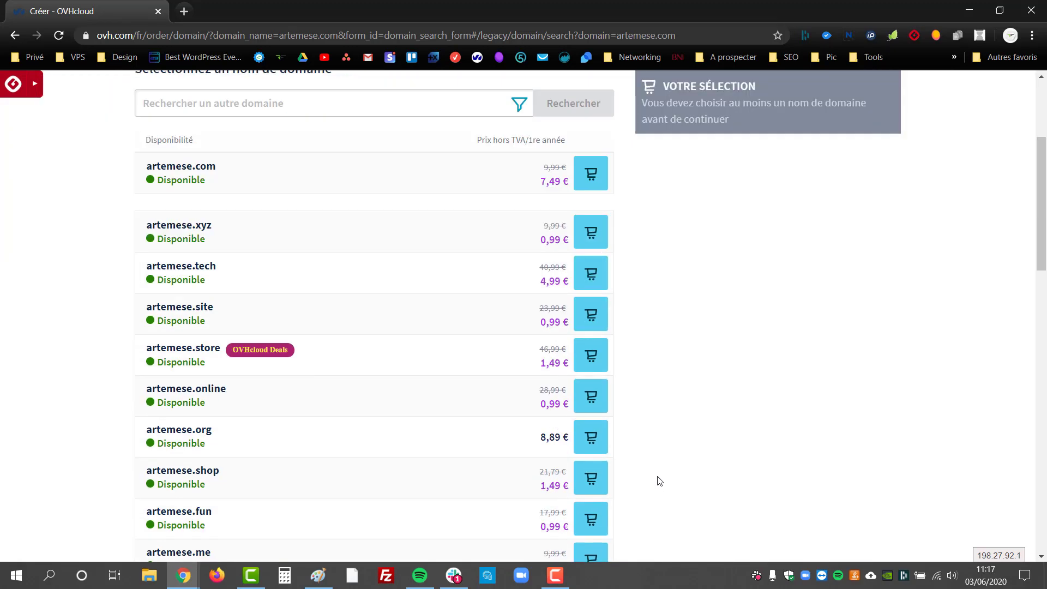
pyautogui.scroll(2, 953, 290)
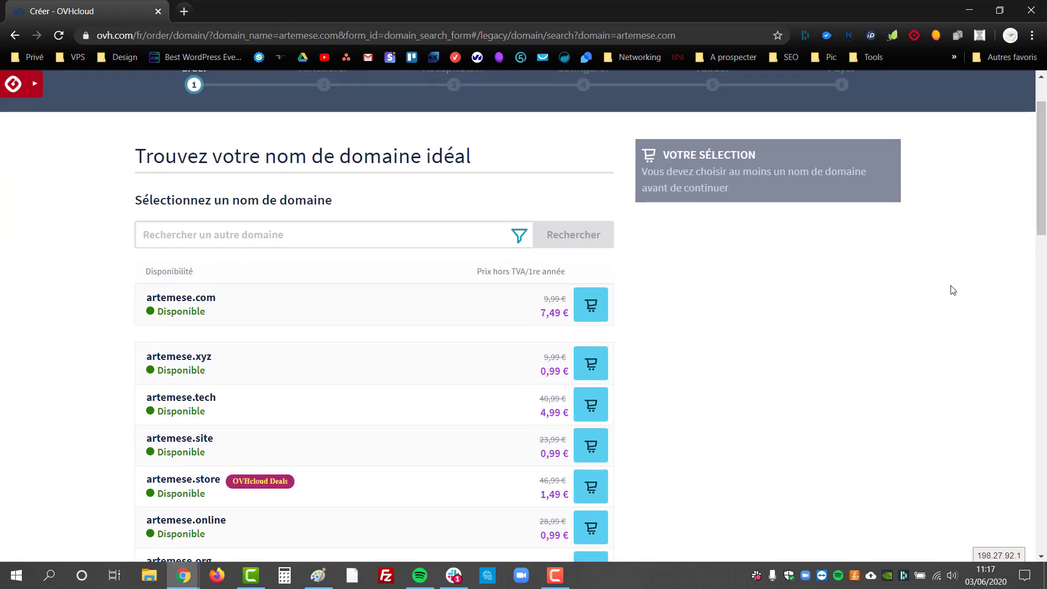
# - Add artemese.com to the selection, and search for artemese.fr to add it as well
pyautogui.click(586, 314)
pyautogui.click(304, 235)
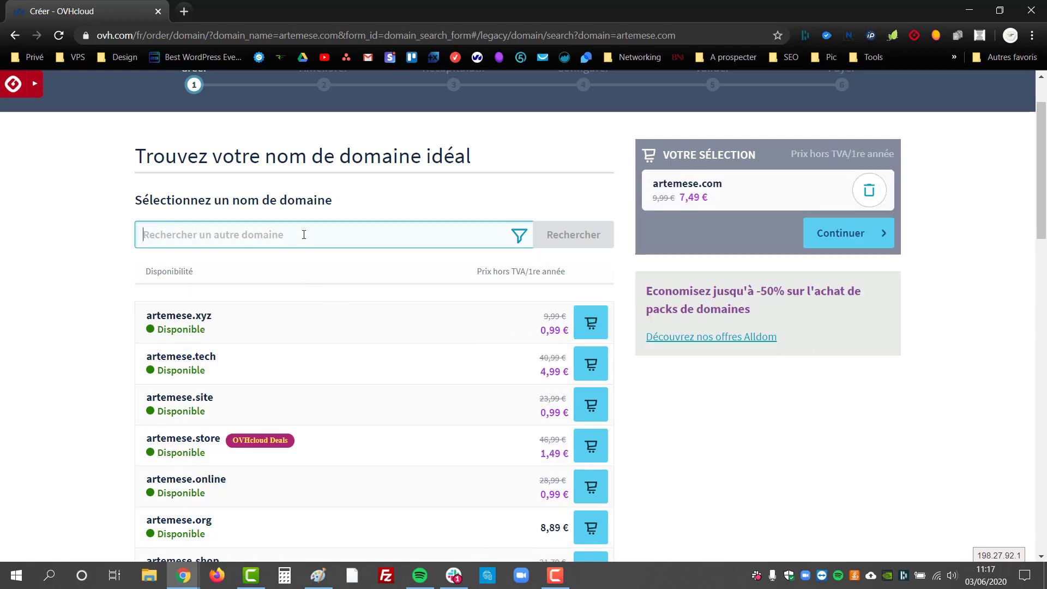
pyautogui.write('artemese.com')
pyautogui.press('BackSpace')
pyautogui.press('BackSpace')
pyautogui.press('BackSpace')
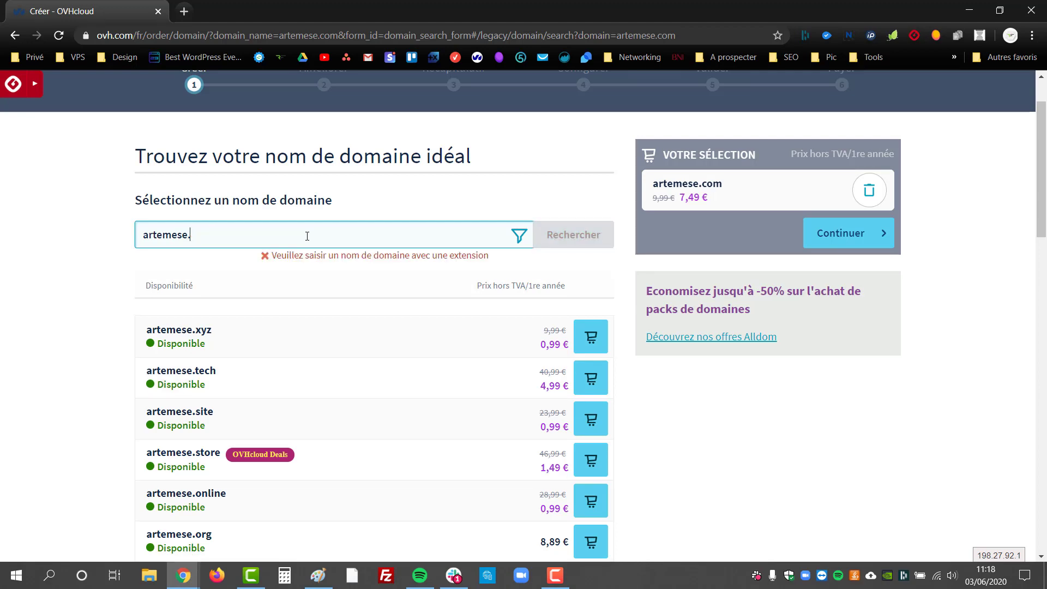
pyautogui.write('fr')
pyautogui.press('Return')
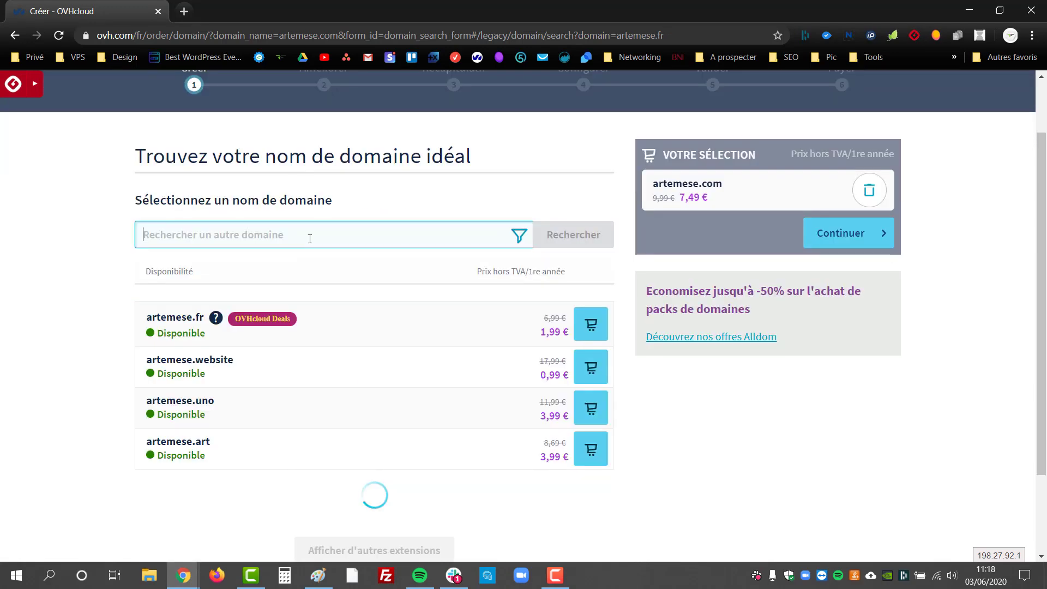
pyautogui.click(581, 331)
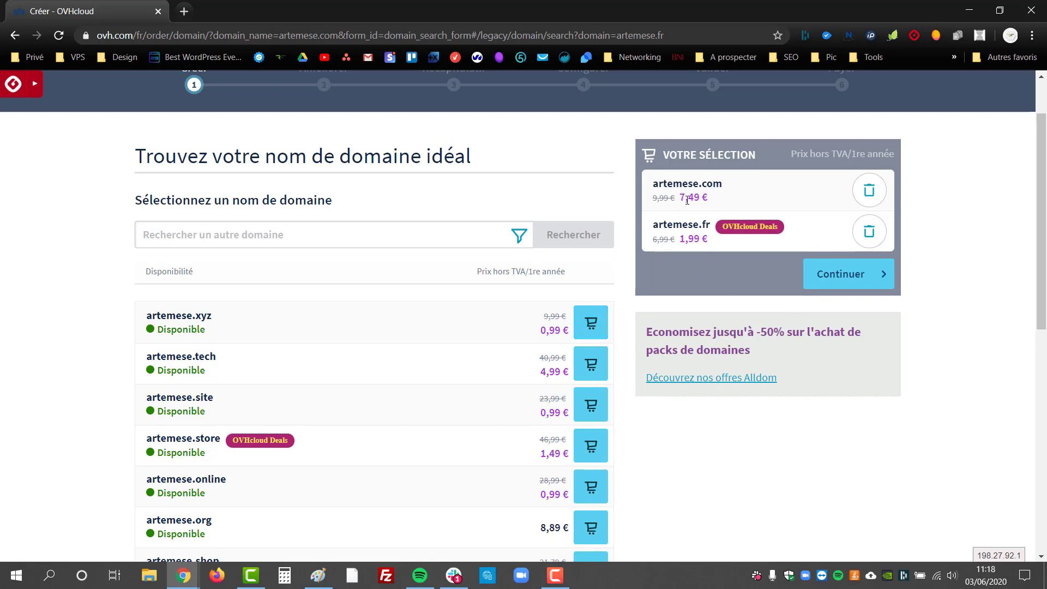
# - Proceed with the two selected domains and skip the additional DNS options
pyautogui.moveTo(478, 271); pyautogui.dragTo(568, 276)
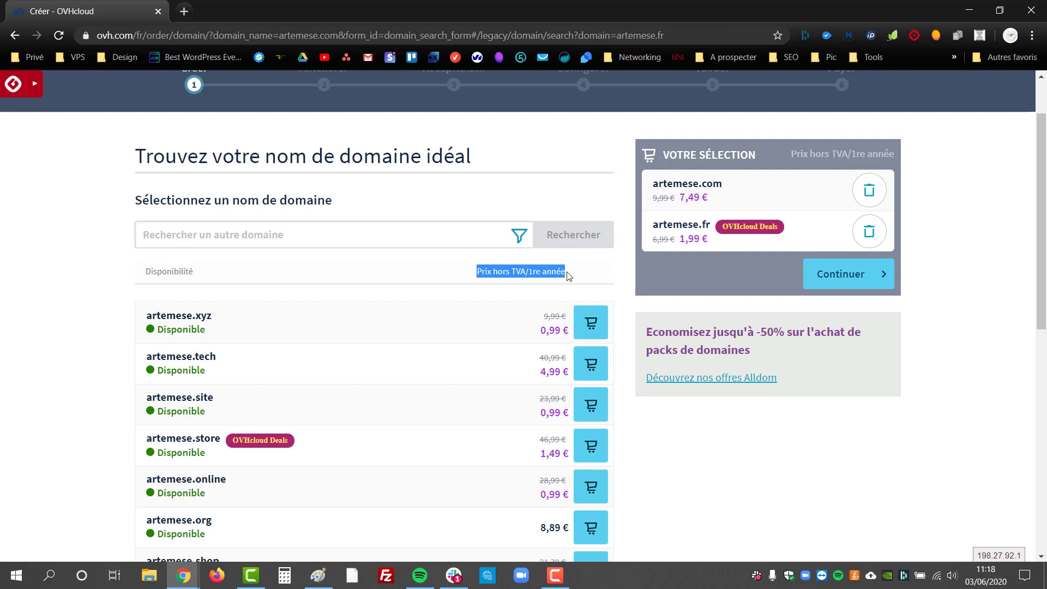
pyautogui.click(945, 296)
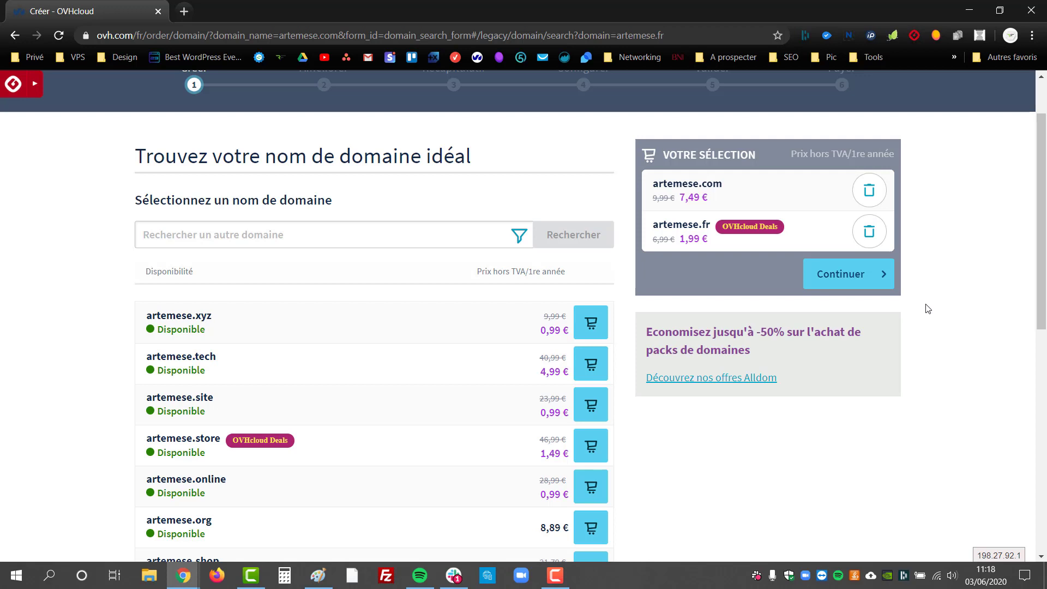
pyautogui.click(868, 283)
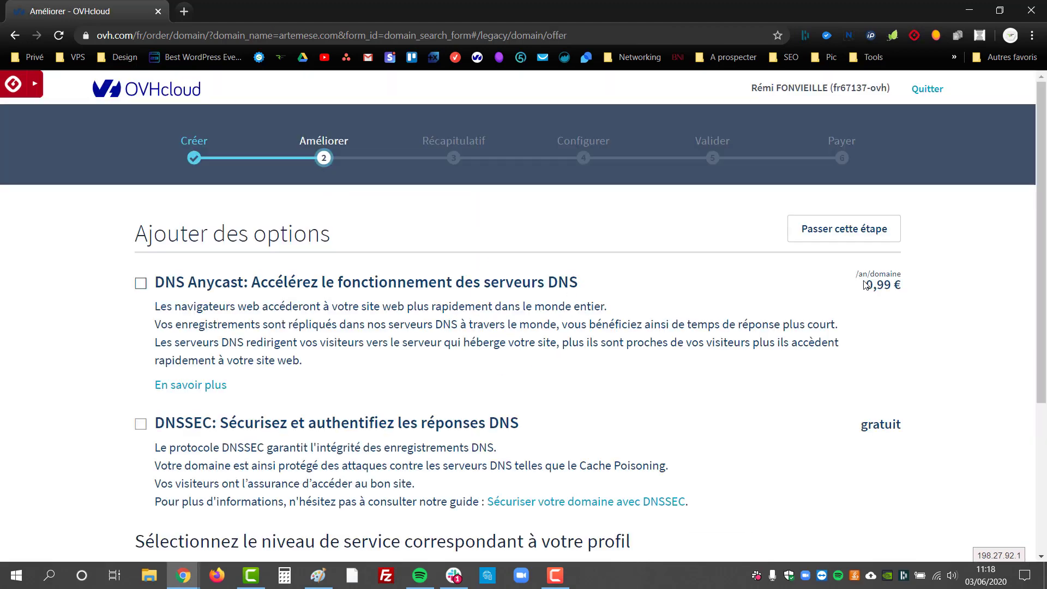
pyautogui.click(805, 228)
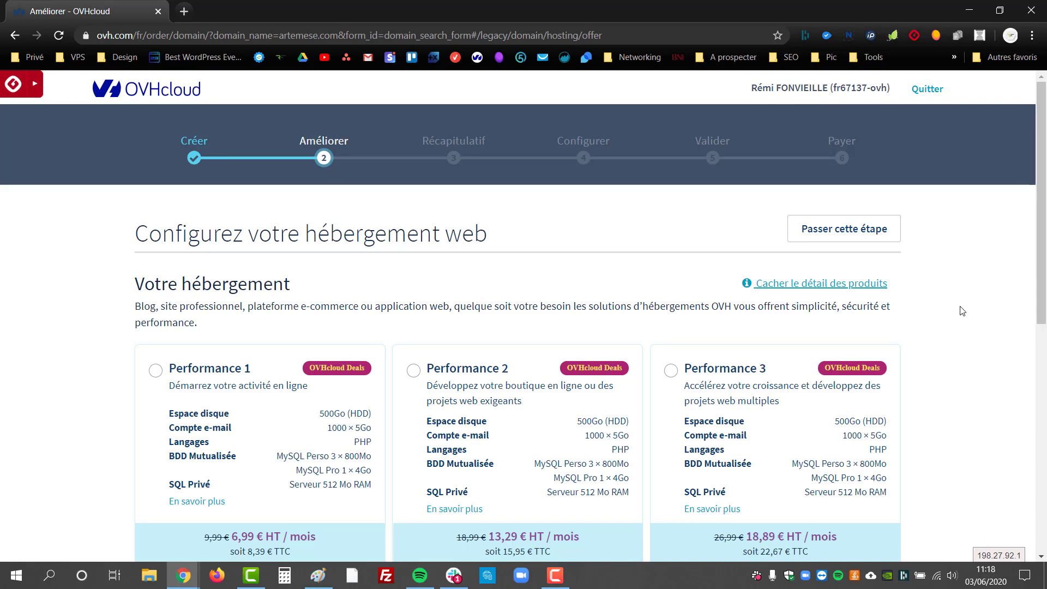
# - Review the full list of web hosting offers and skip the hosting configuration without choosing one
pyautogui.scroll(-7, 962, 311)
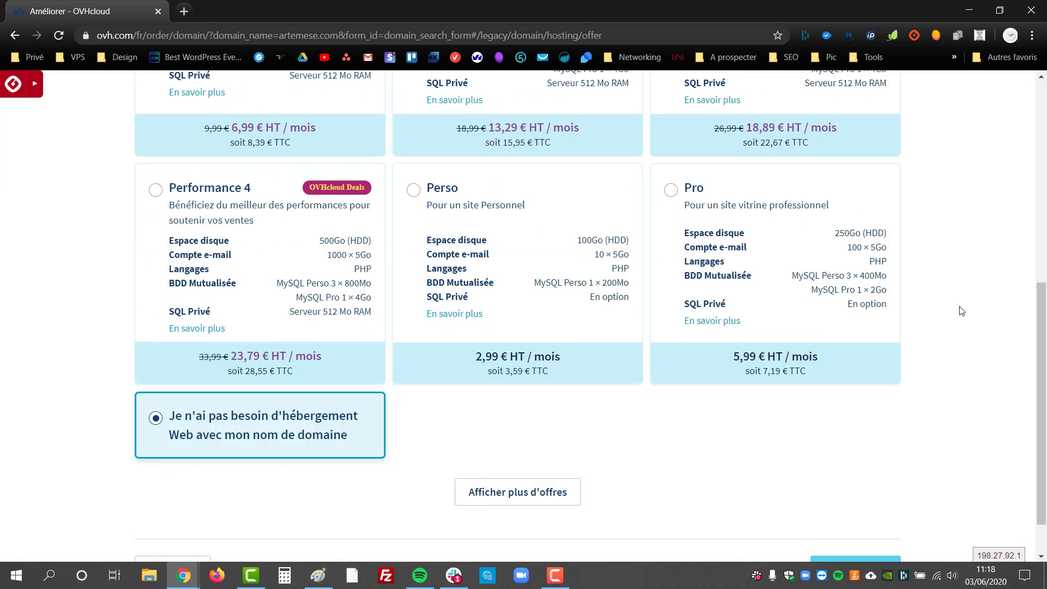
pyautogui.click(502, 497)
pyautogui.scroll(-7, 486, 495)
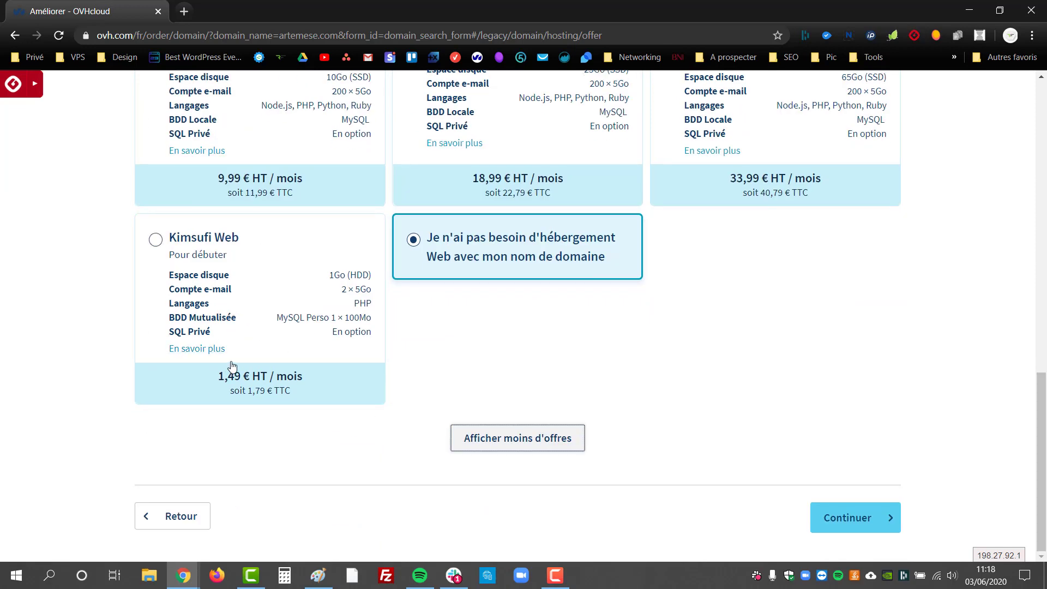
pyautogui.scroll(18, 233, 369)
pyautogui.scroll(-12, 233, 367)
pyautogui.scroll(-7, 233, 367)
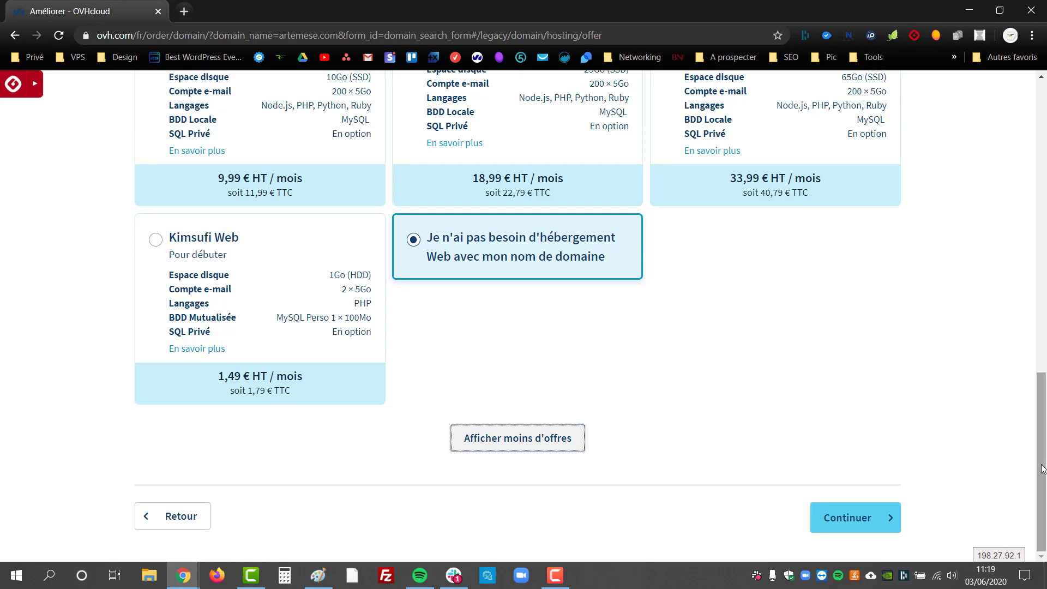
pyautogui.moveTo(1041, 467); pyautogui.dragTo(993, 164)
pyautogui.click(854, 235)
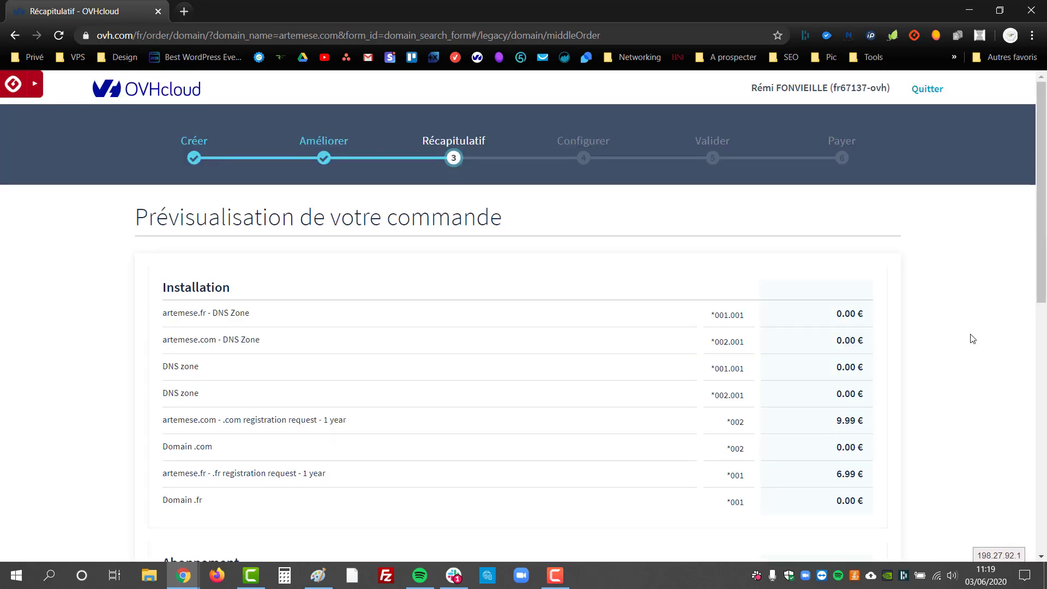
# - Review and accept the order summary, keeping the existing contacts and the default DNS servers
pyautogui.scroll(-4, 971, 339)
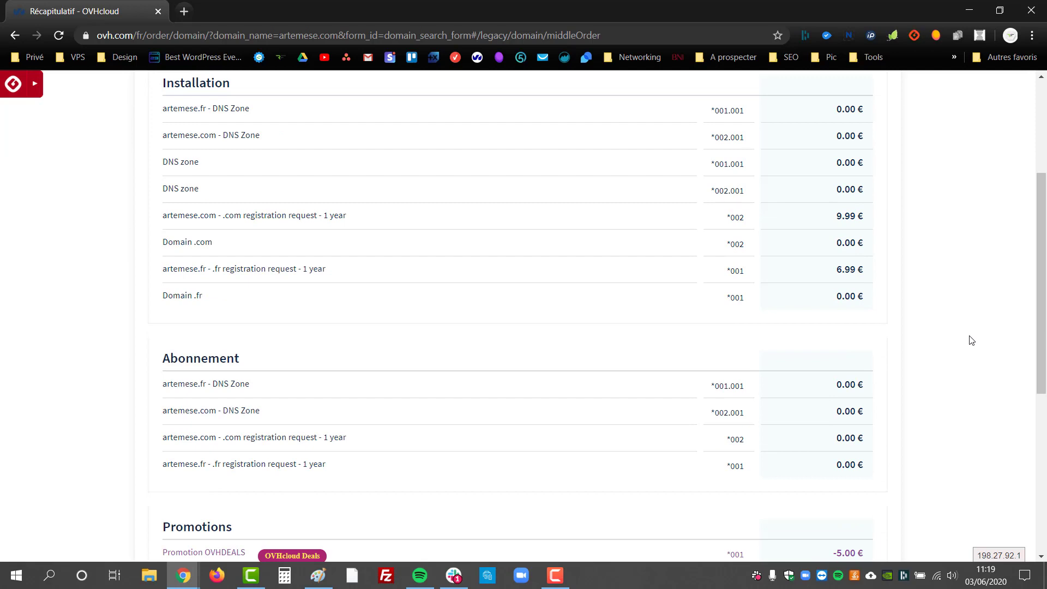
pyautogui.scroll(-6, 971, 339)
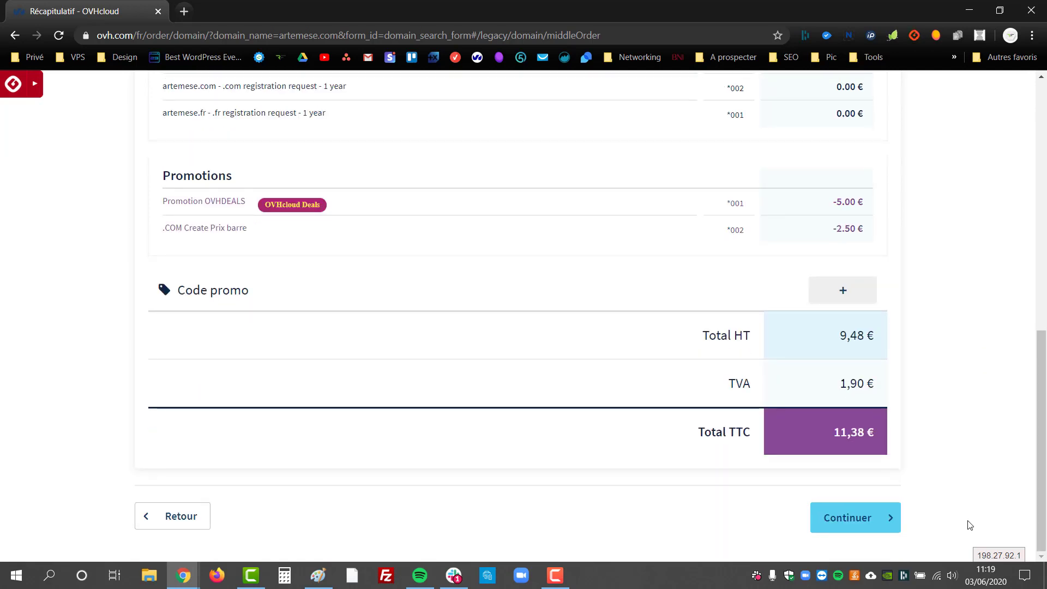
pyautogui.click(848, 528)
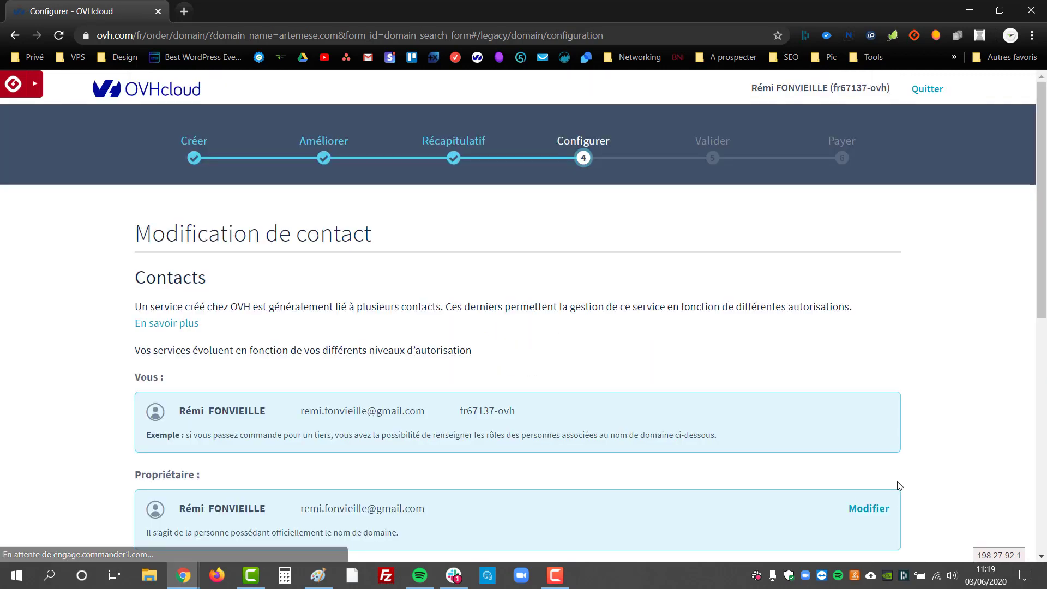
pyautogui.scroll(-9, 898, 485)
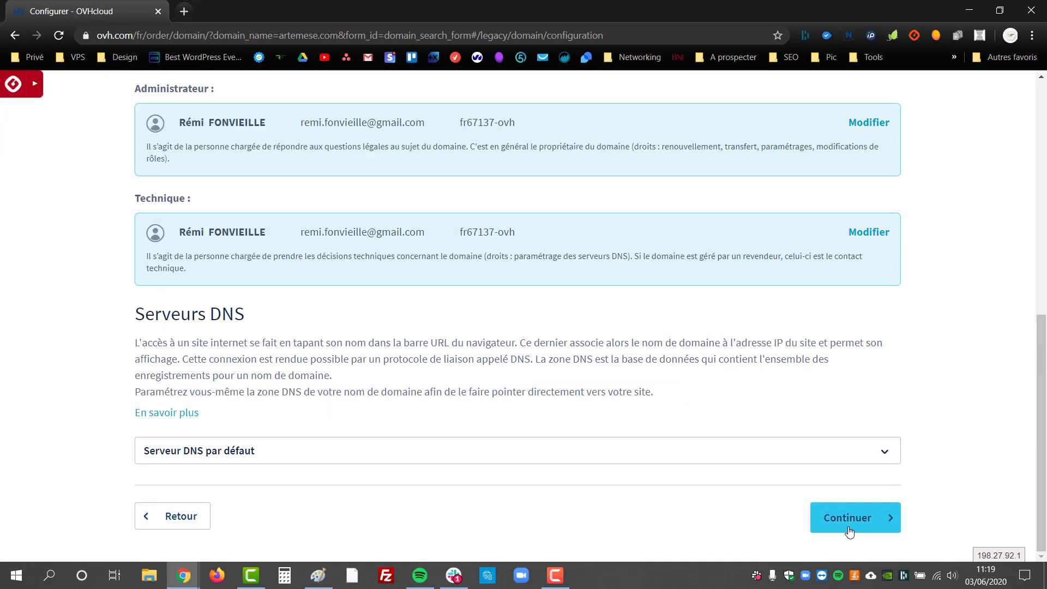
pyautogui.click(849, 530)
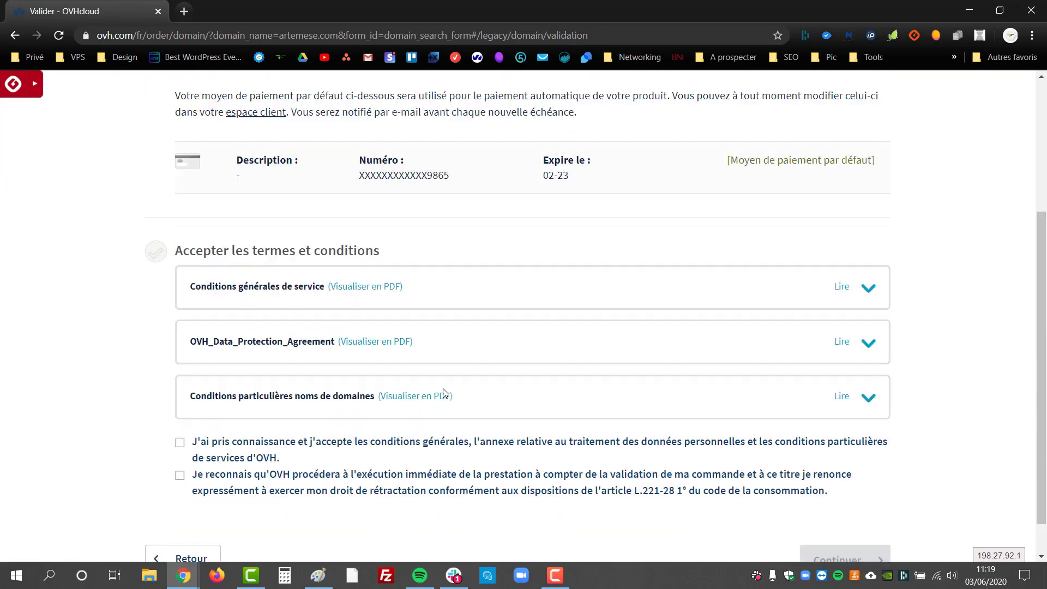
# - Accept the terms and conditions and the withdrawal-right waiver, and validate the order
pyautogui.click(210, 404)
pyautogui.click(180, 433)
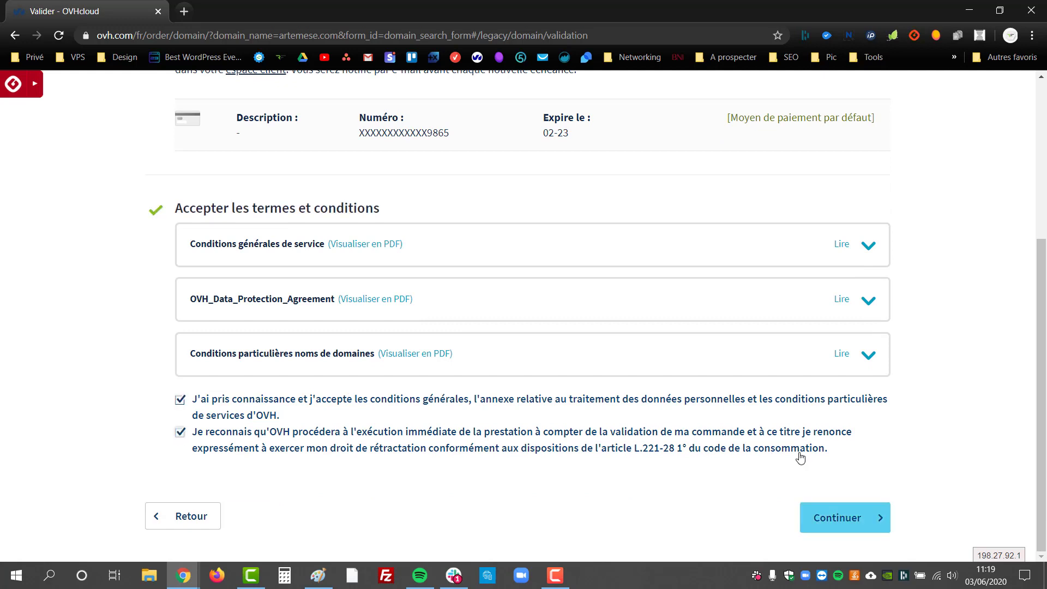
pyautogui.click(852, 509)
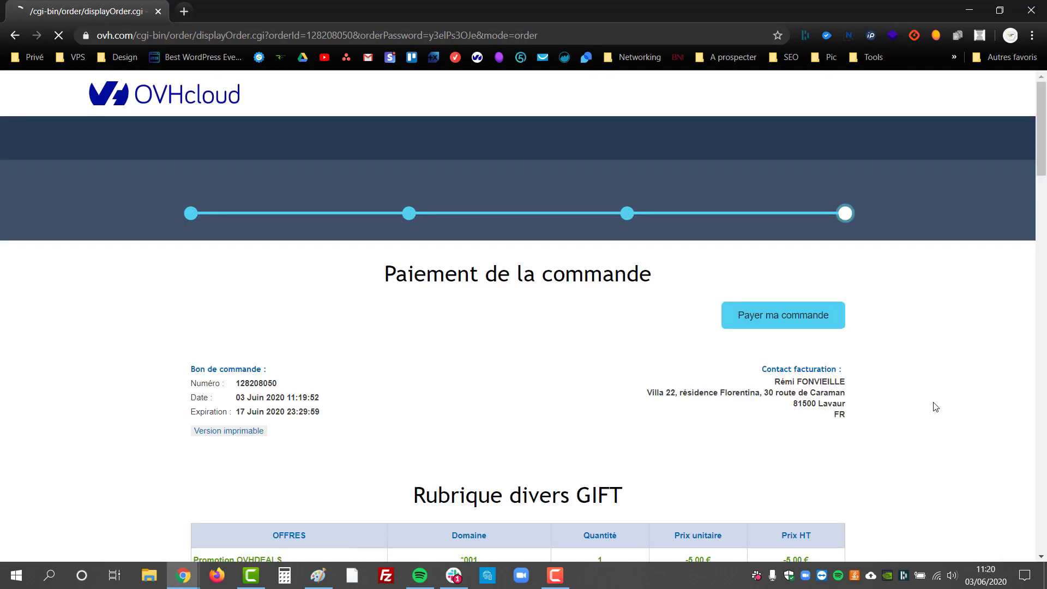
# - Pay the order with the registered default bank card
pyautogui.scroll(-4, 932, 407)
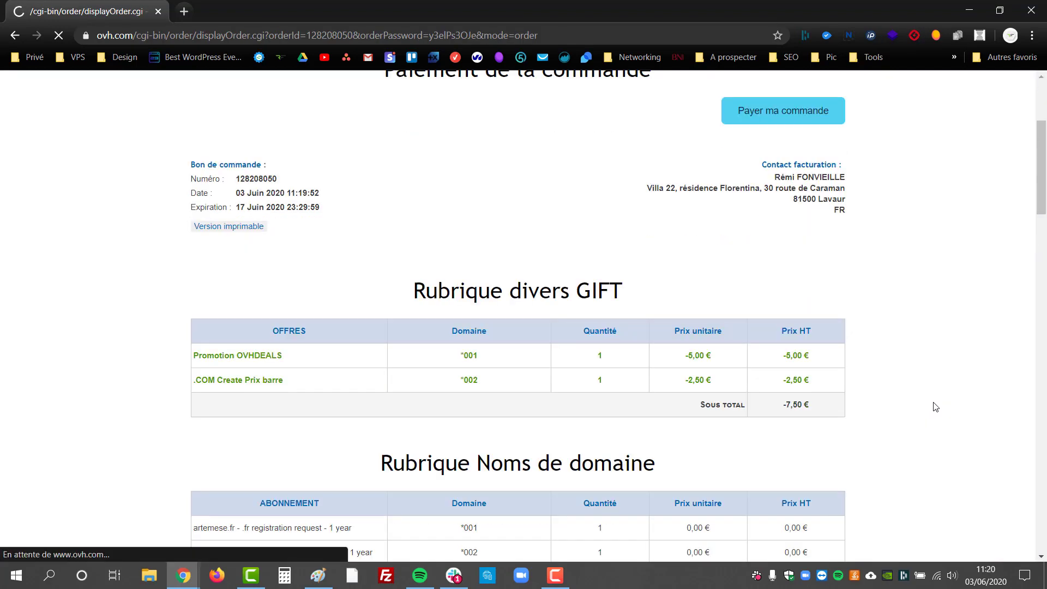
pyautogui.click(773, 111)
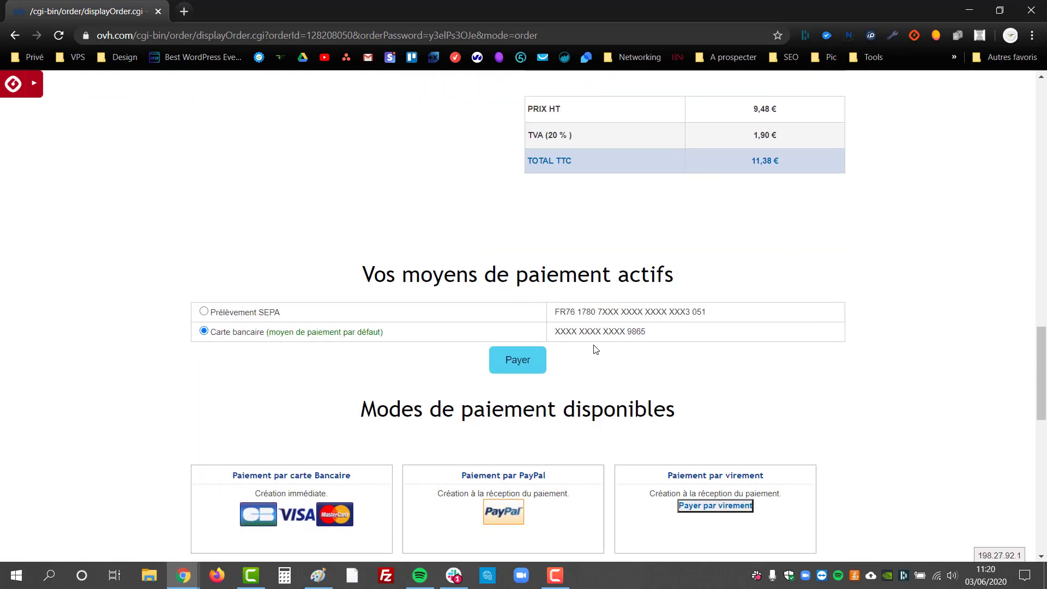
pyautogui.click(534, 371)
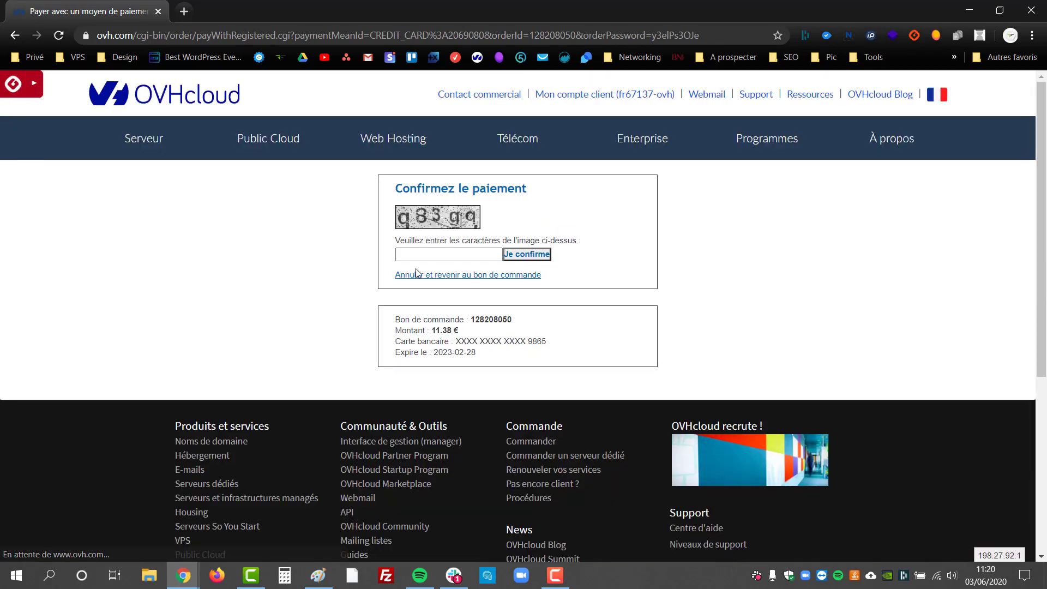
# - Enter the verification characters from the captcha image and confirm the payment
pyautogui.click(428, 258)
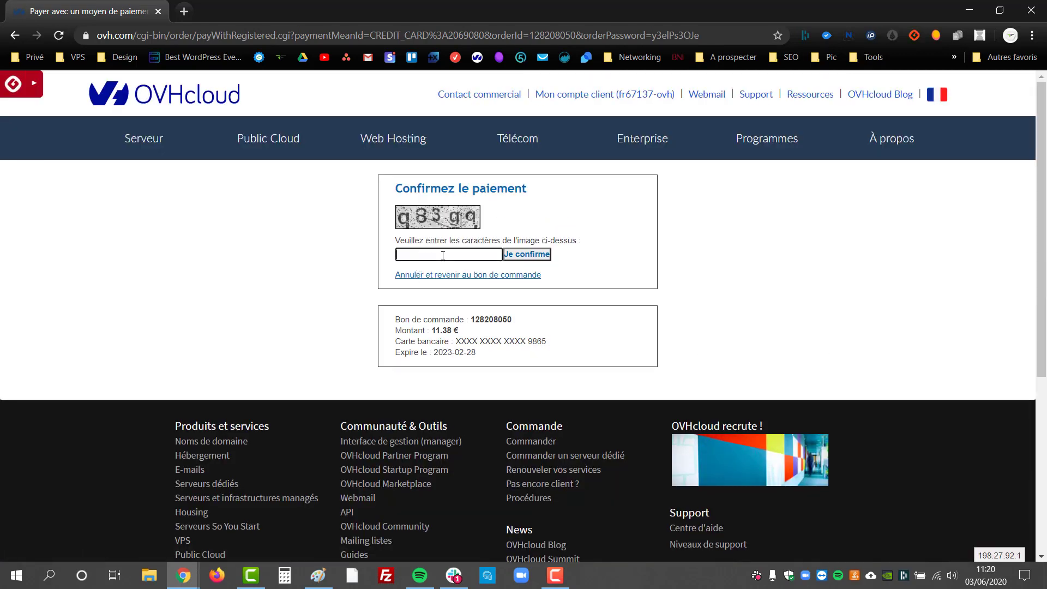
pyautogui.write('q83gq')
pyautogui.click(537, 260)
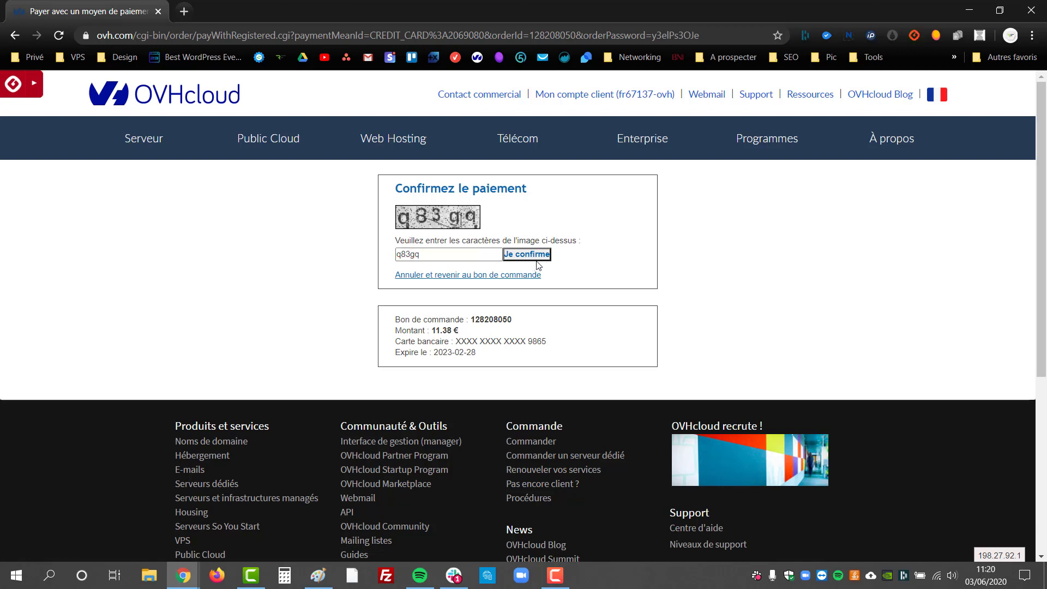